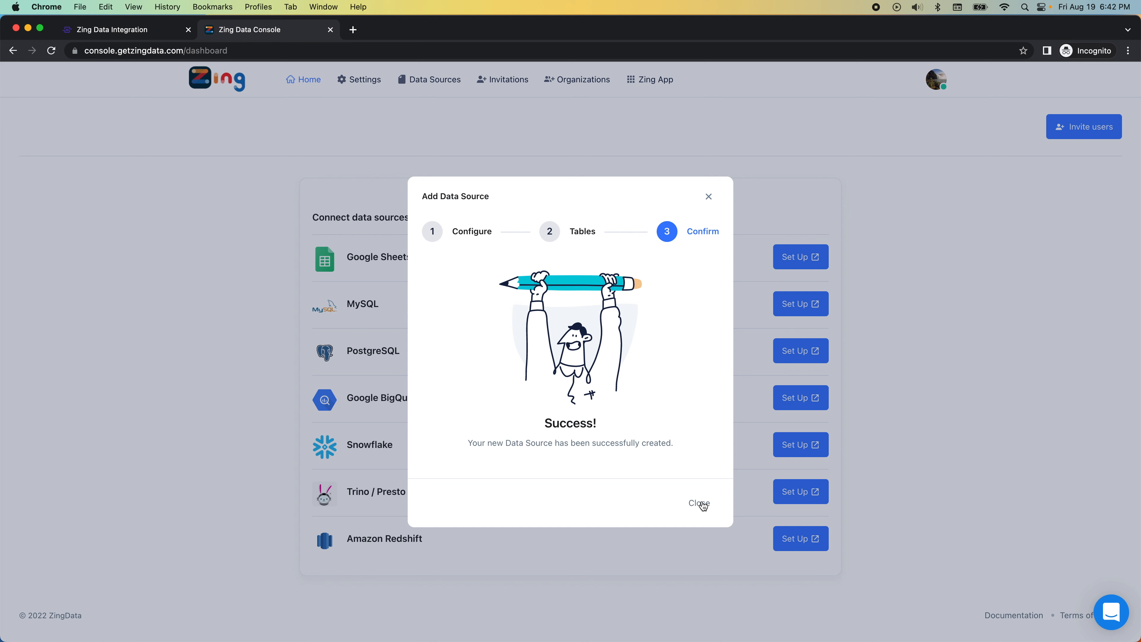
# Step: Dismiss the data source confirmation and check the new Snowflake source prod_zingdata_dwh on the second page of the data sources list
pyautogui.click(698, 503)
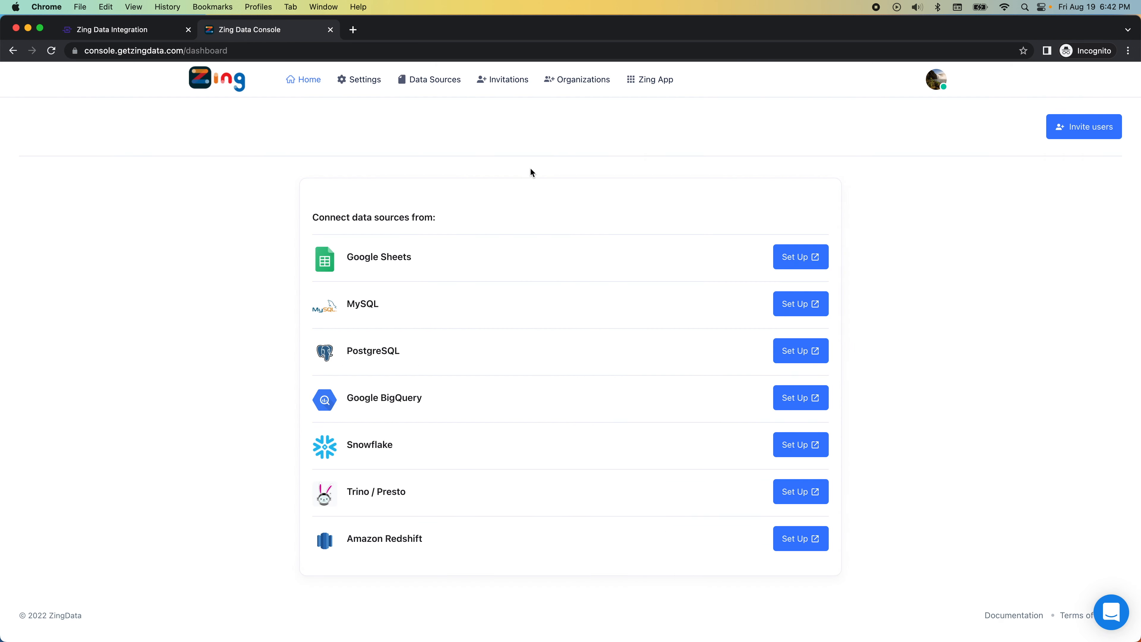
pyautogui.click(449, 84)
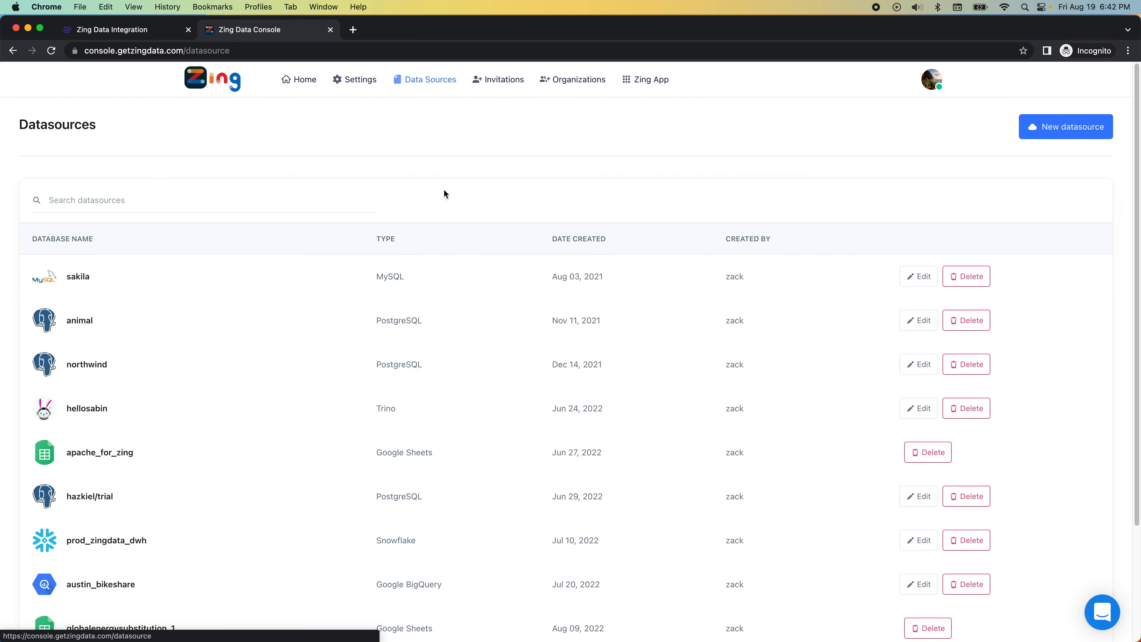
pyautogui.scroll(-3, 506, 407)
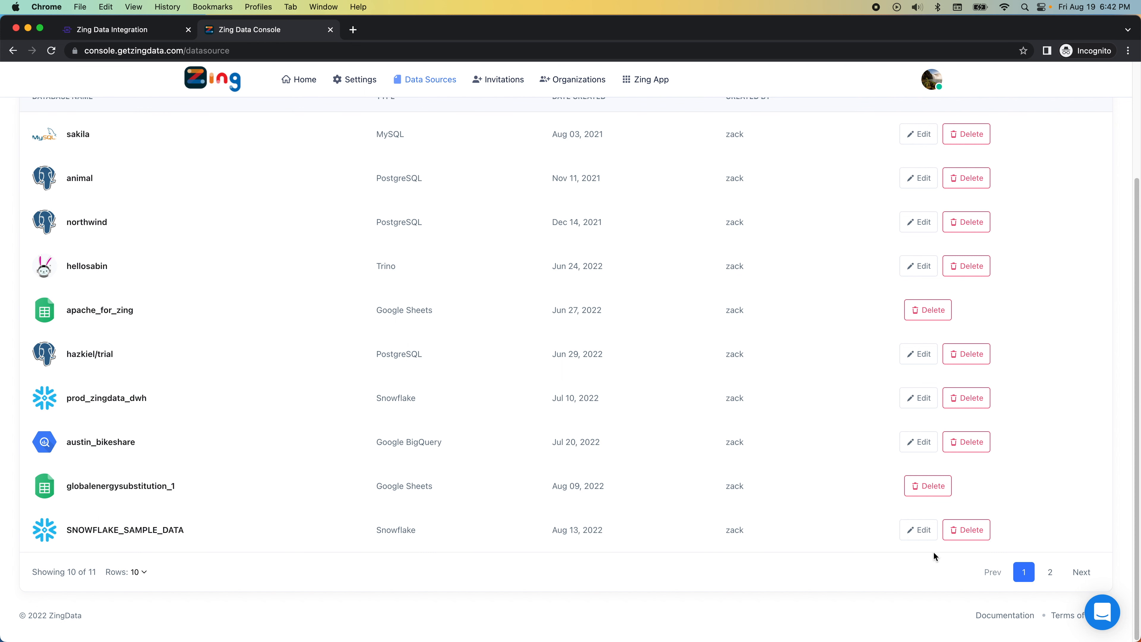
pyautogui.click(1047, 575)
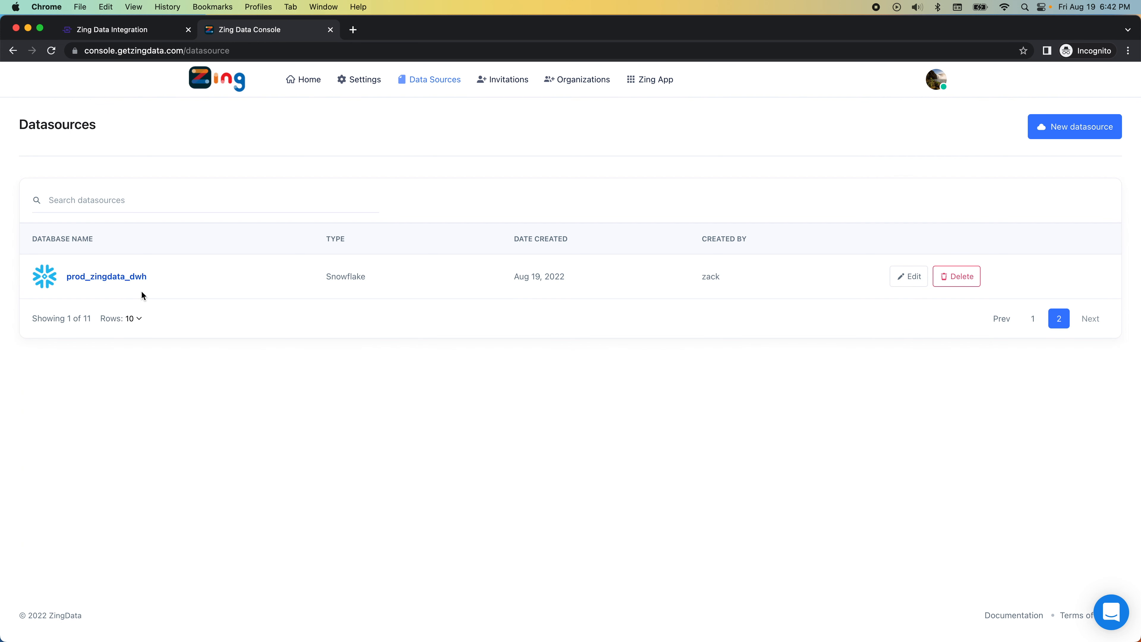
pyautogui.doubleClick(335, 276)
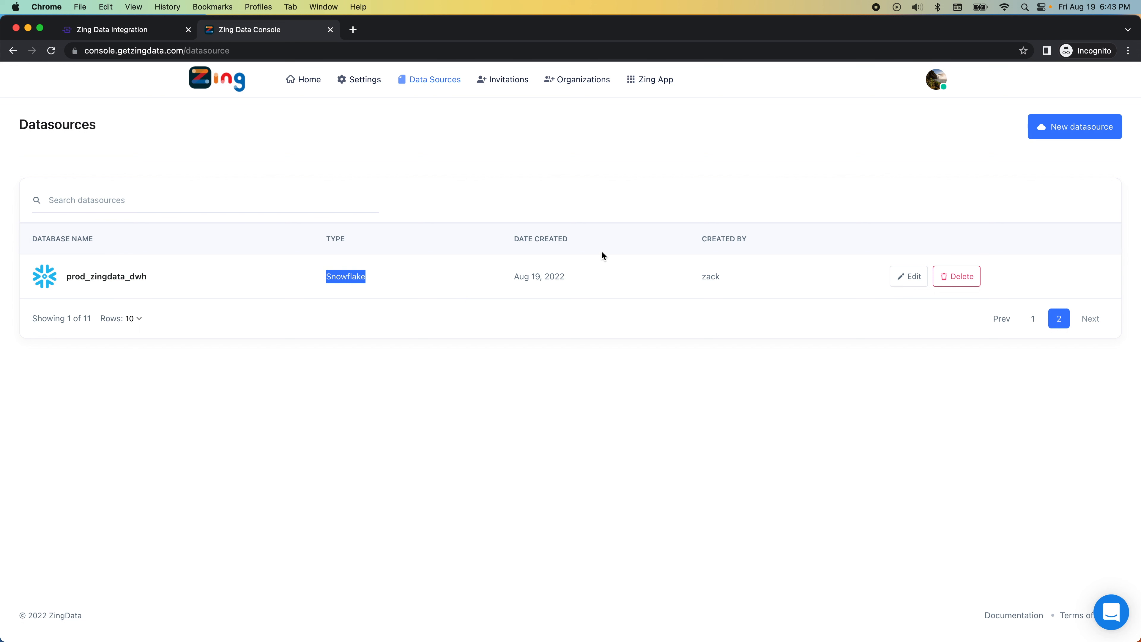
pyautogui.click(626, 287)
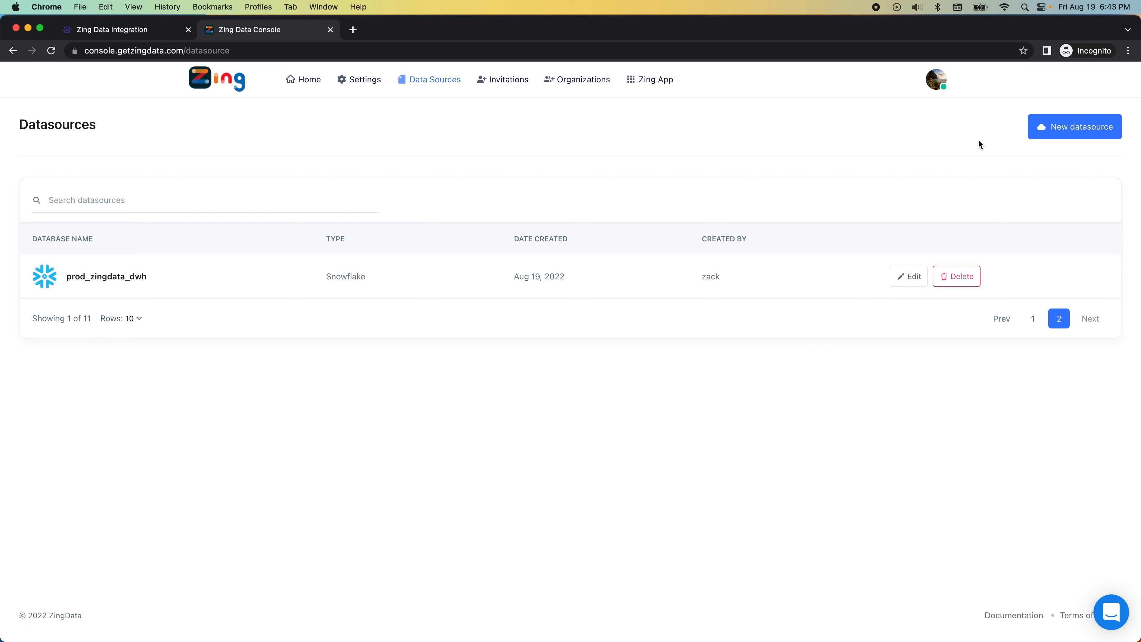
# Step: Launch the Zing App, skip onboarding, and open the EVENT_TYPE table from the last-listed prod_zingdata_dwh source
pyautogui.click(642, 85)
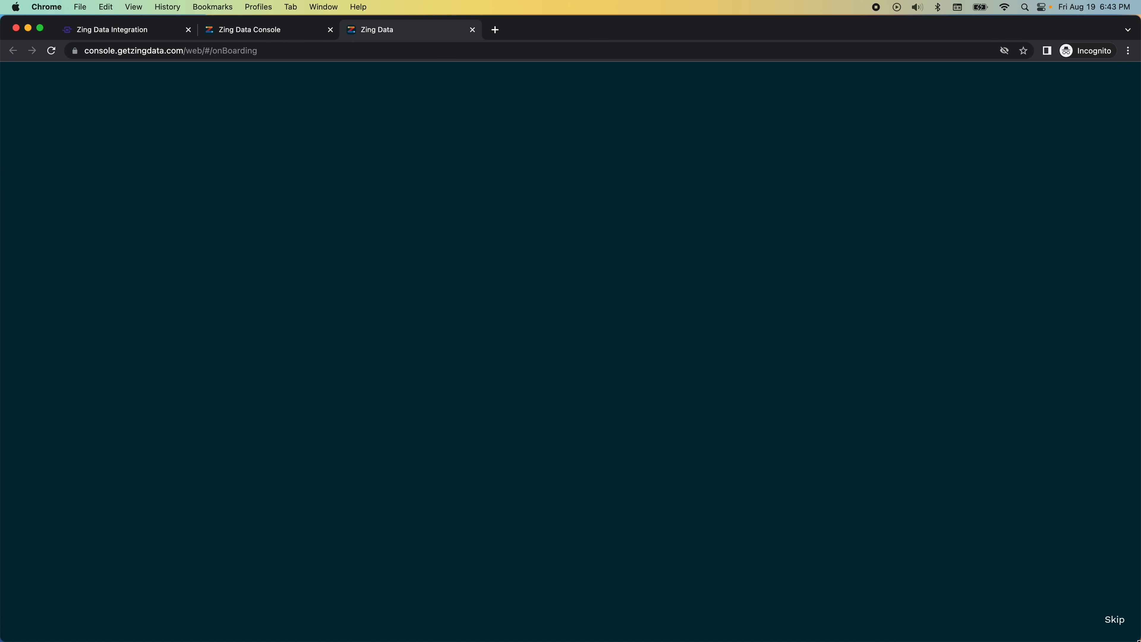
pyautogui.click(1113, 620)
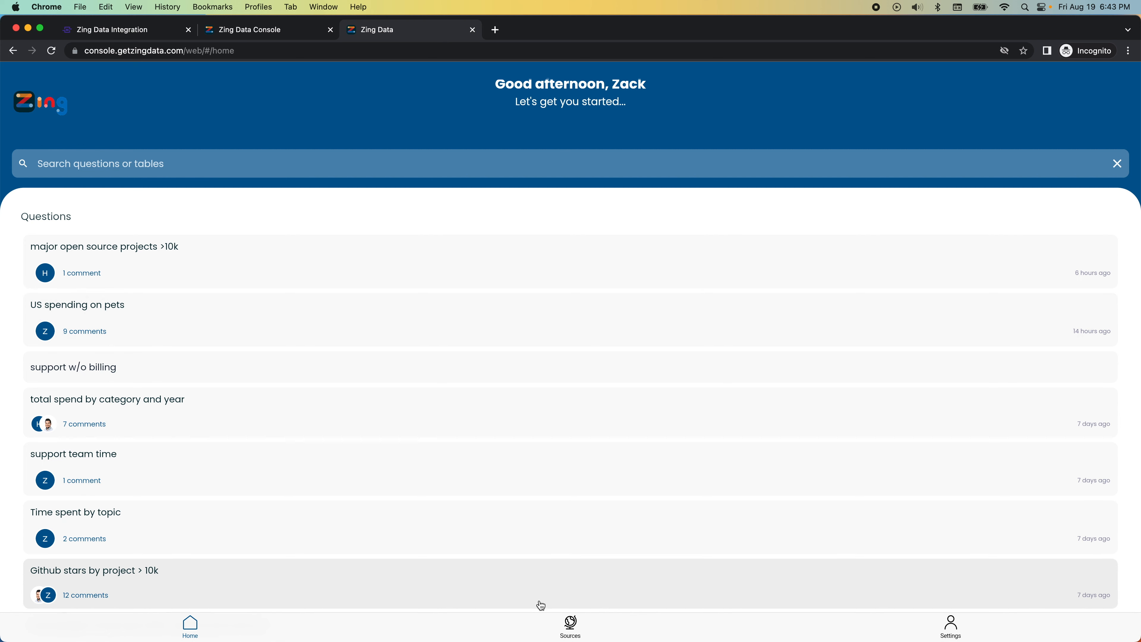
pyautogui.click(569, 625)
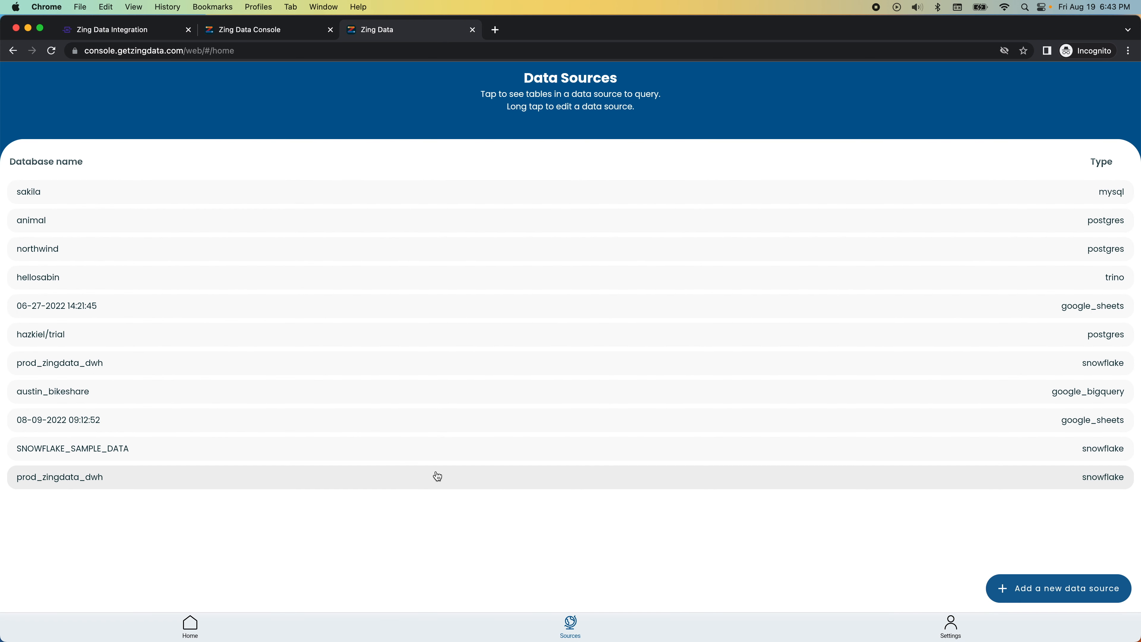
pyautogui.click(437, 476)
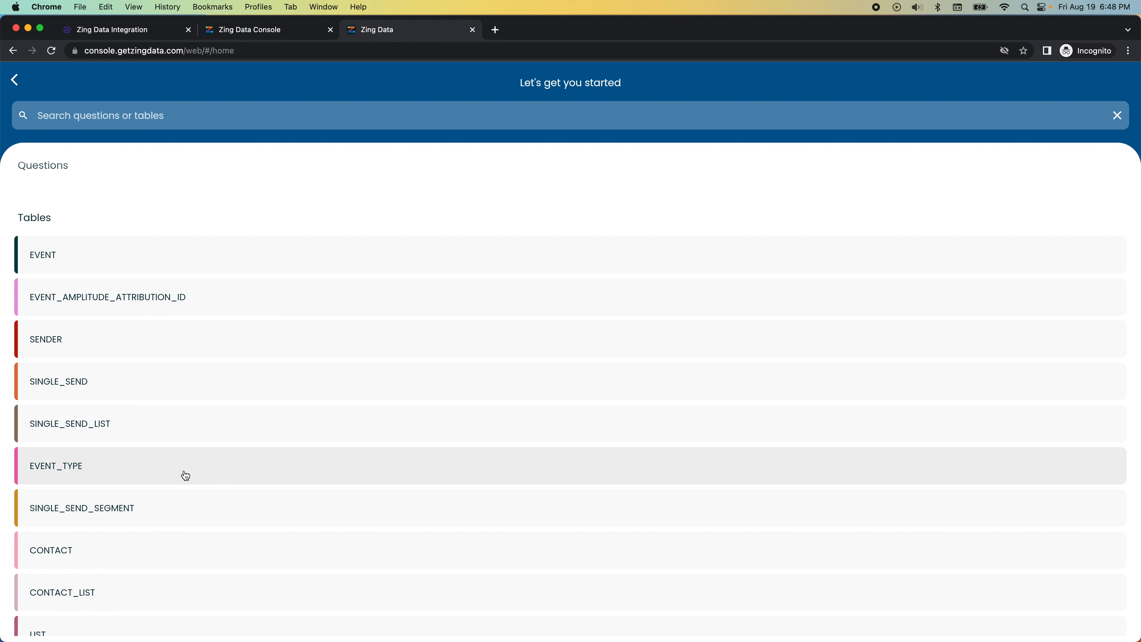
pyautogui.click(185, 475)
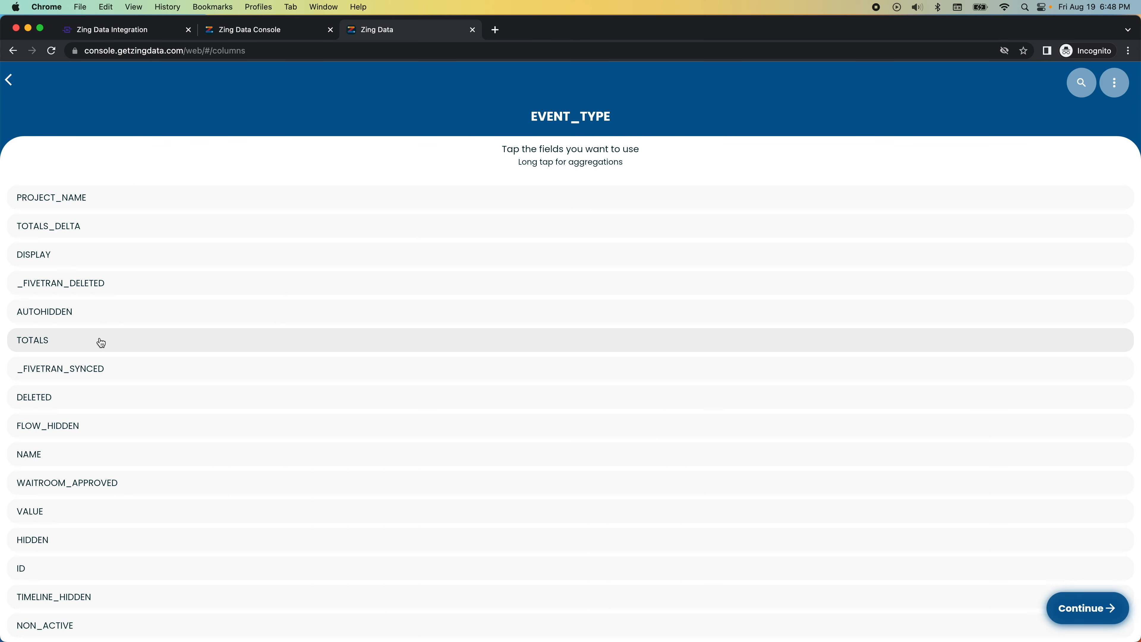
# Step: Query the EVENT_TYPE table with only the DISPLAY field and look through the resulting rows
pyautogui.click(85, 259)
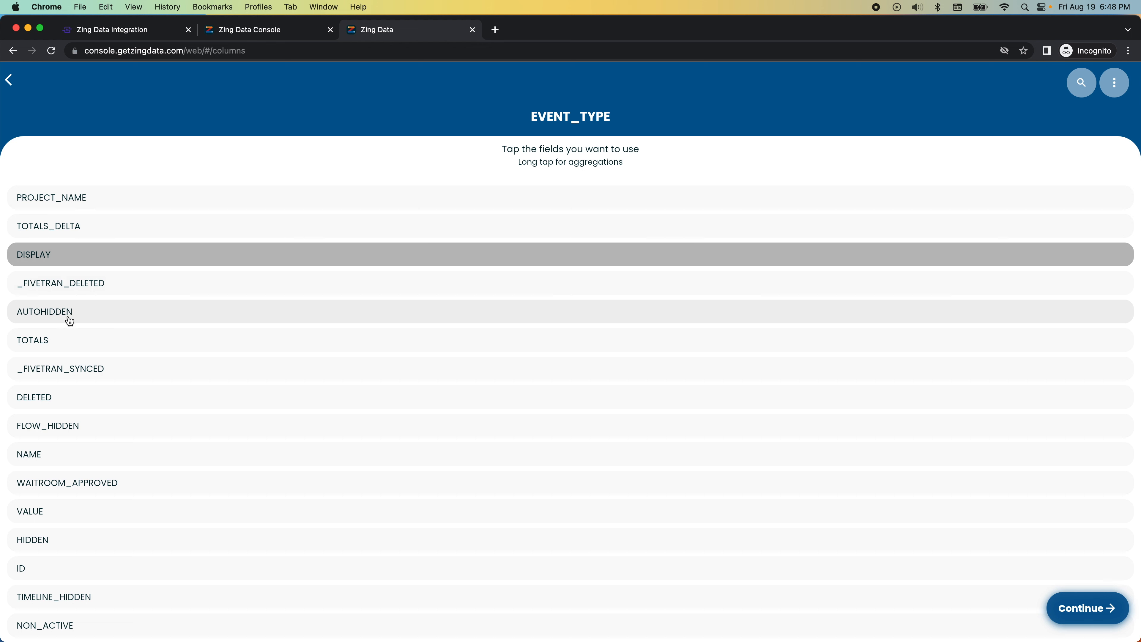
pyautogui.click(67, 348)
pyautogui.click(67, 348)
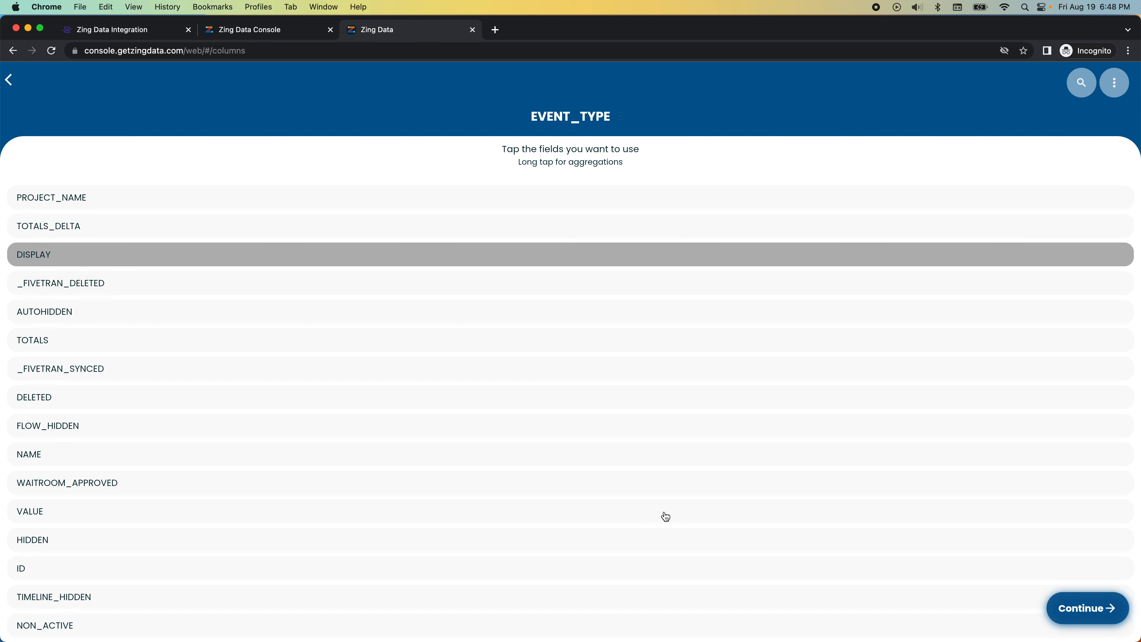
pyautogui.click(1073, 619)
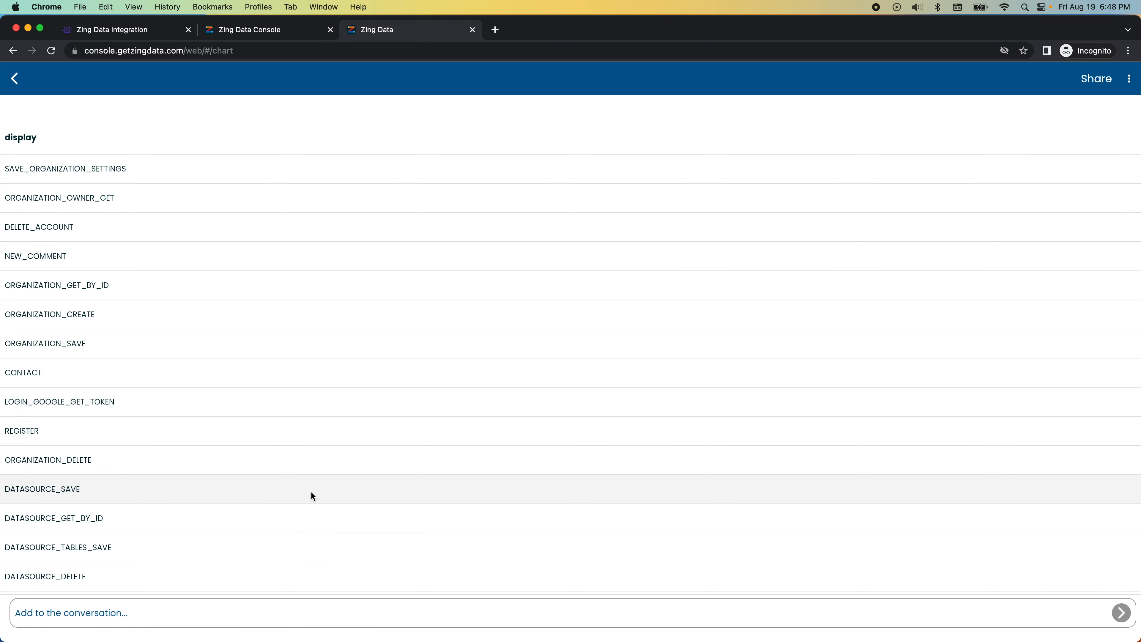
pyautogui.scroll(-5, 303, 483)
pyautogui.scroll(5, 297, 474)
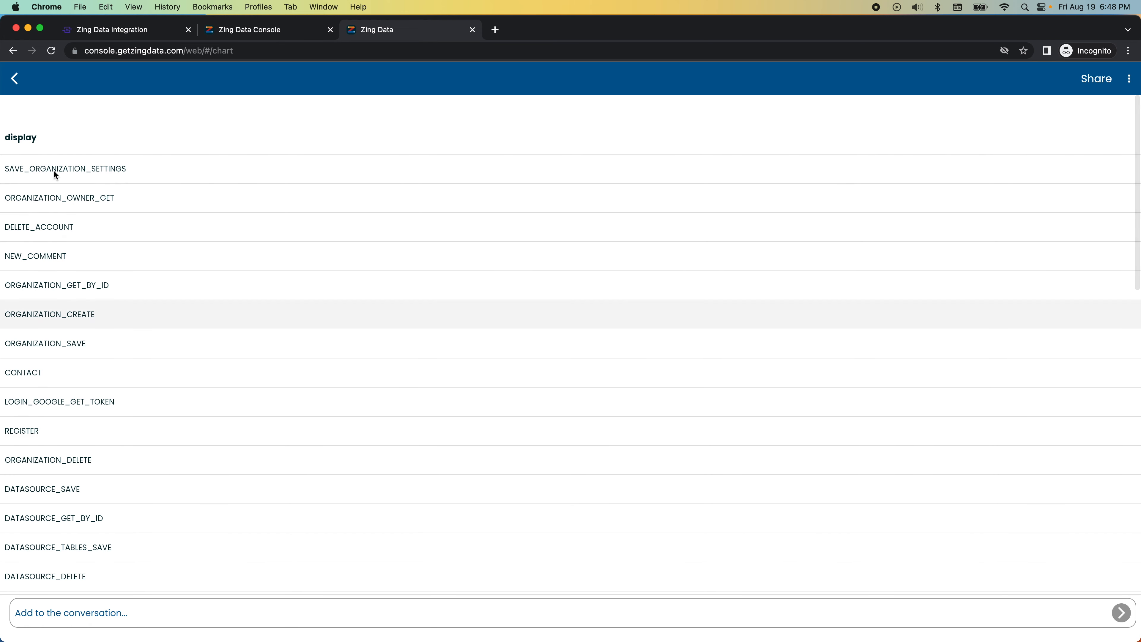
# Step: Return to the EVENT_TYPE fields, group by DISPLAY with the Sum of TOTALS, and generate the chart
pyautogui.click(9, 79)
pyautogui.click(143, 261)
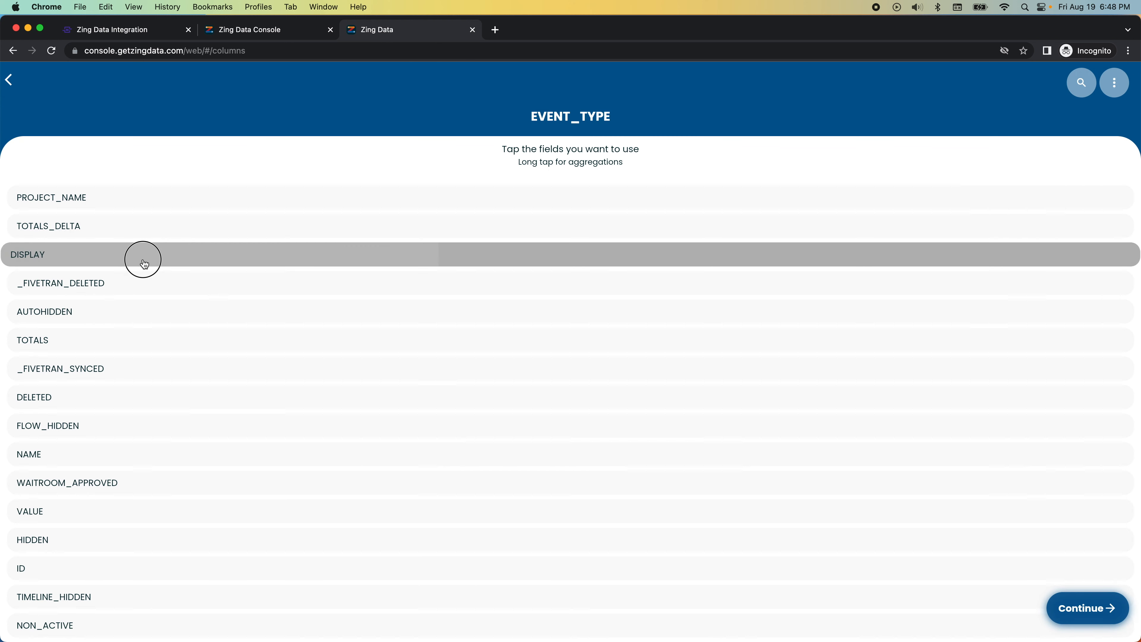
pyautogui.click(103, 283)
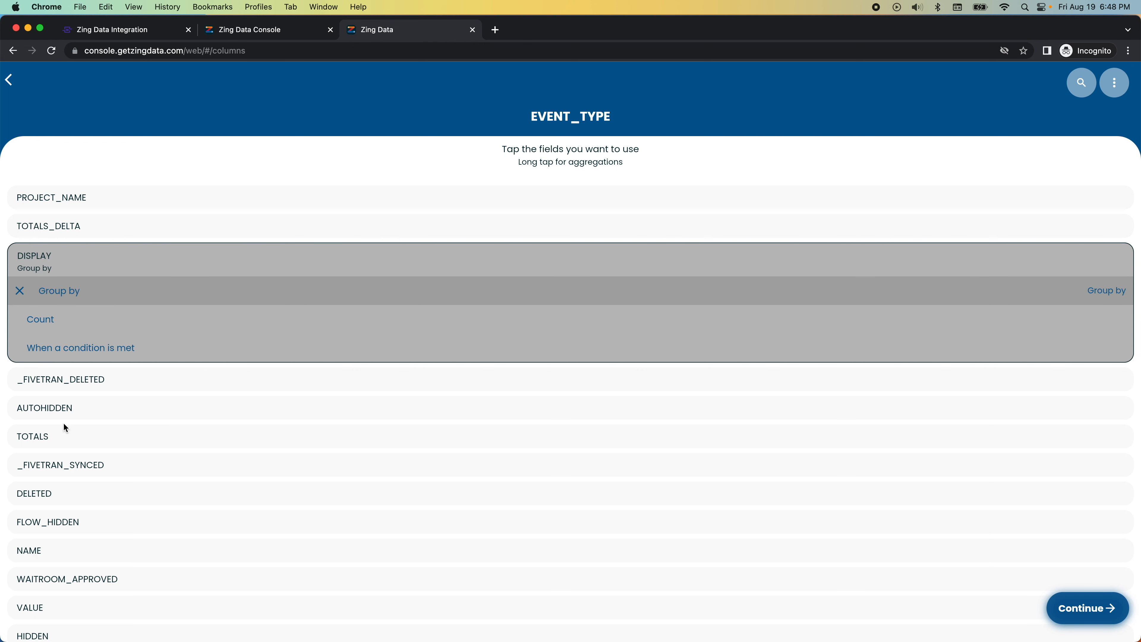
pyautogui.click(65, 442)
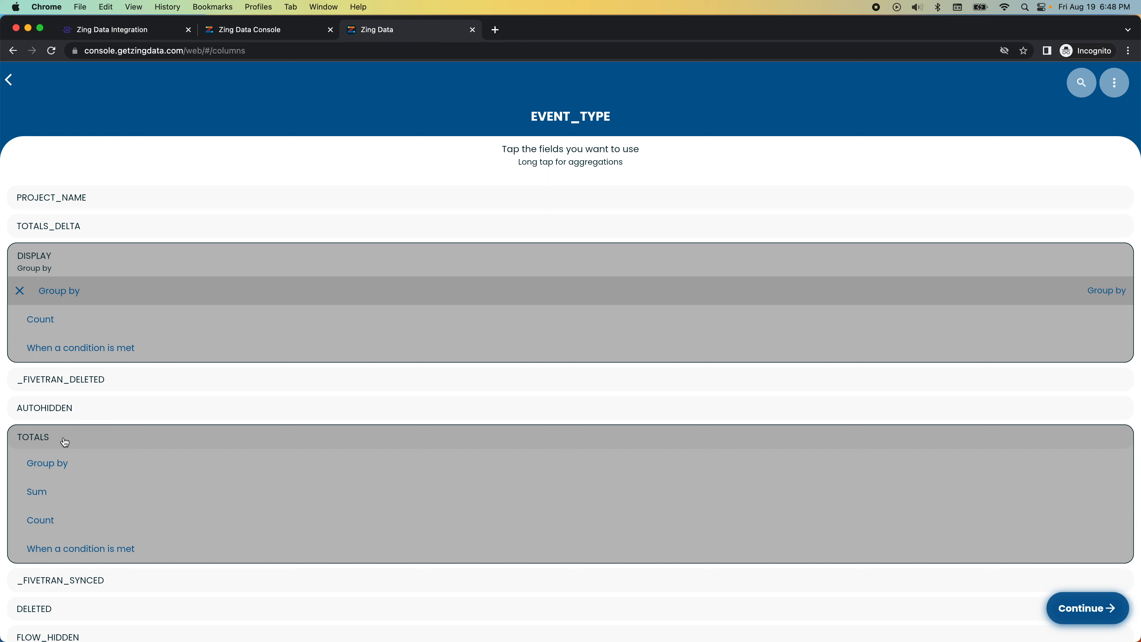
pyautogui.click(50, 494)
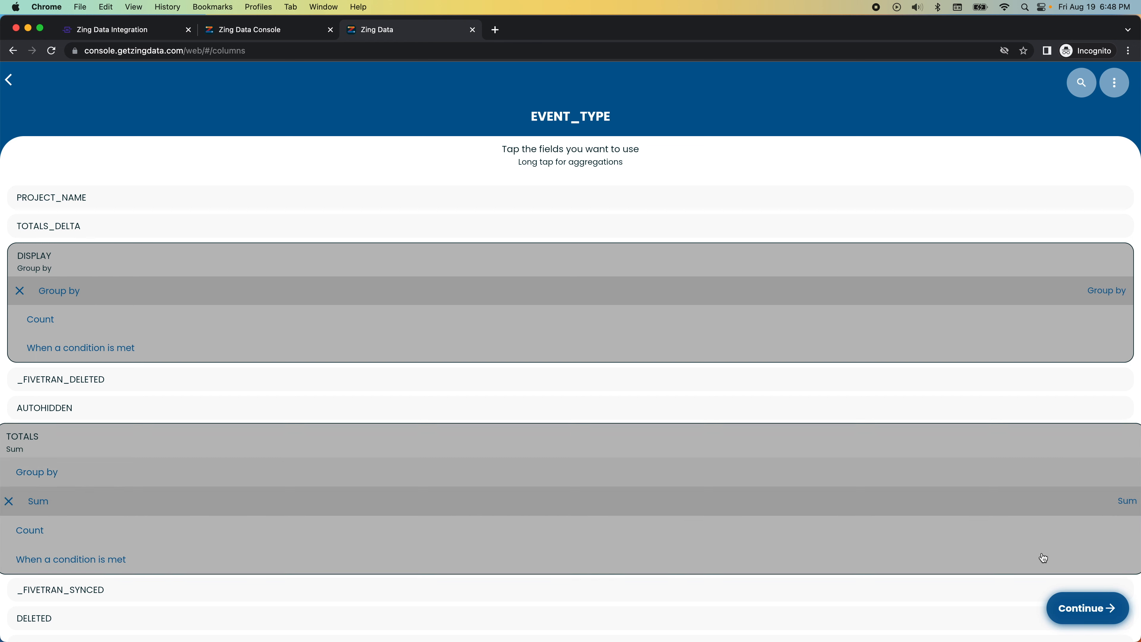
pyautogui.click(1075, 602)
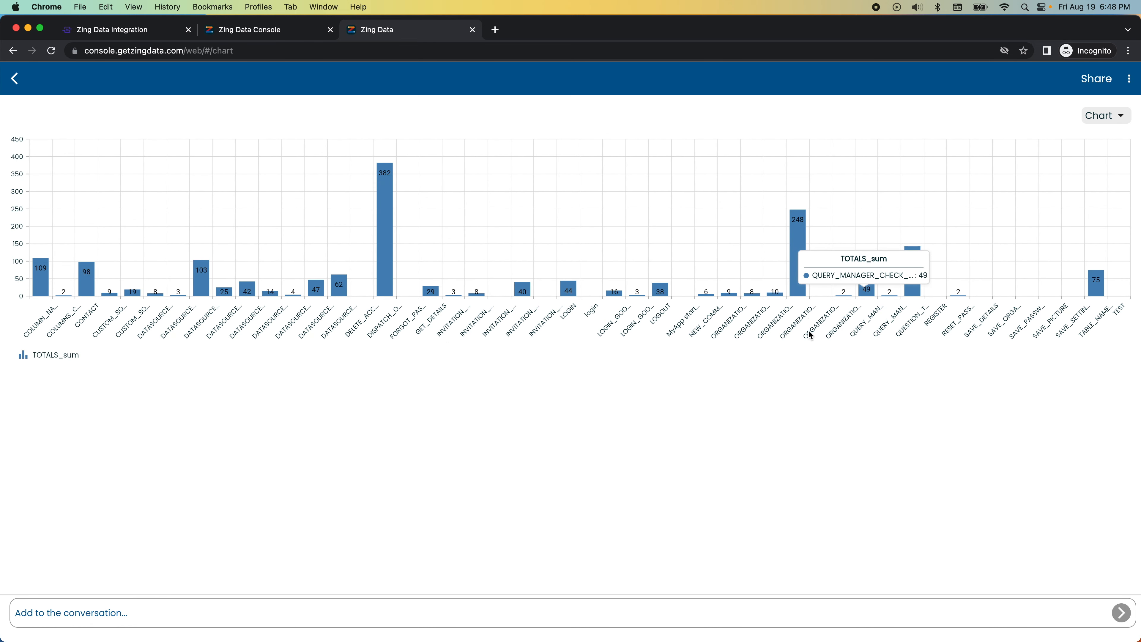
# Step: Sort the bar chart by the Y axis from high to low
pyautogui.click(473, 325)
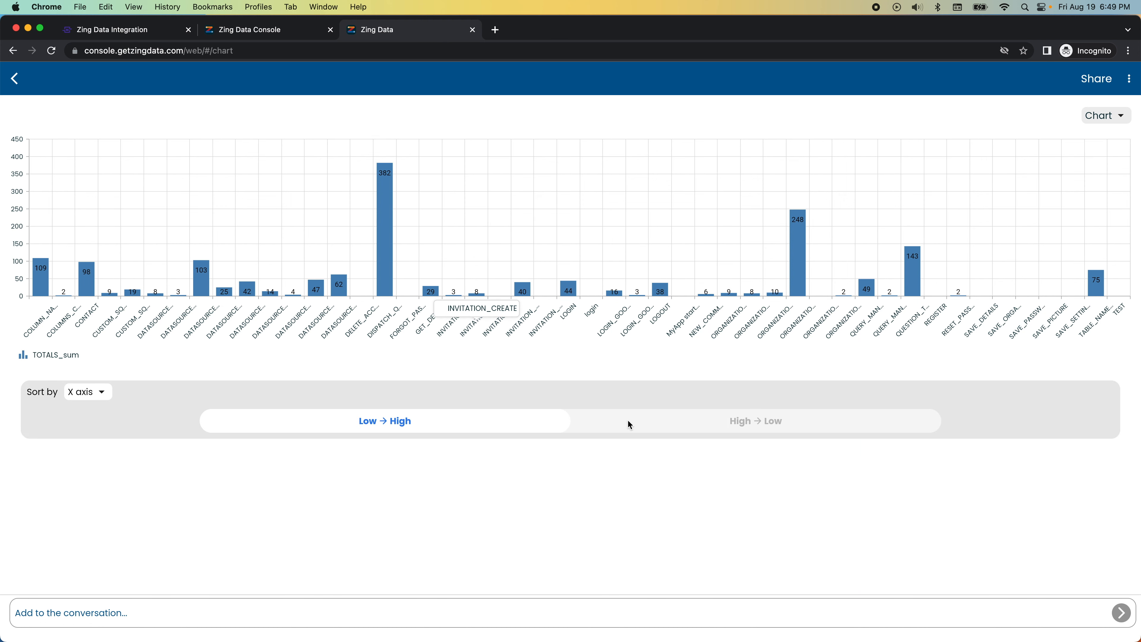
pyautogui.click(643, 427)
pyautogui.click(100, 391)
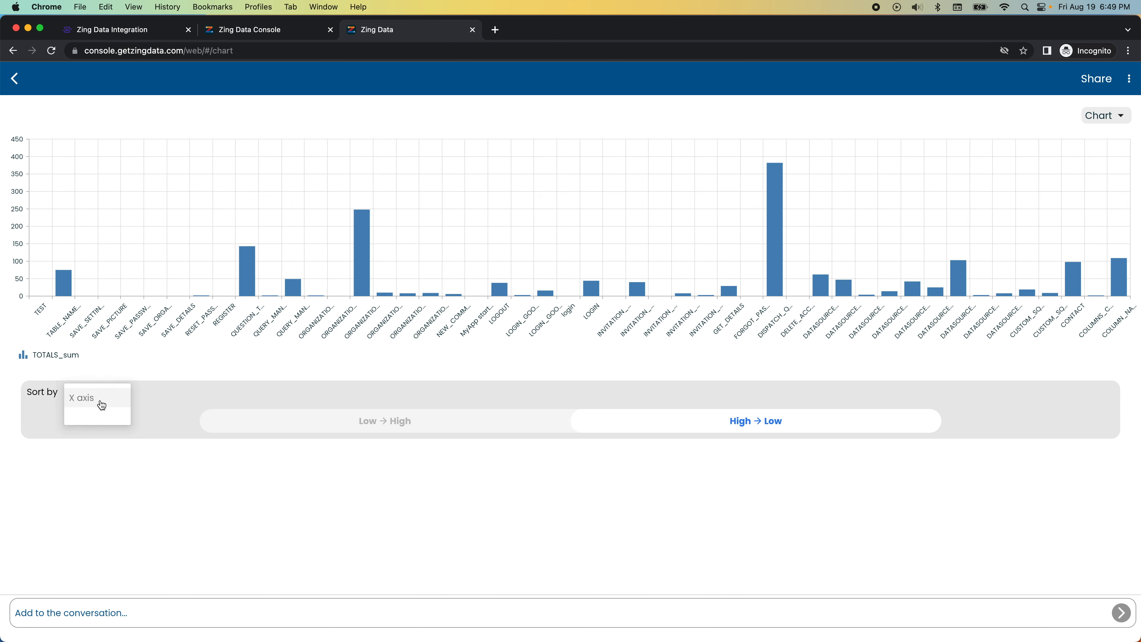
pyautogui.click(100, 418)
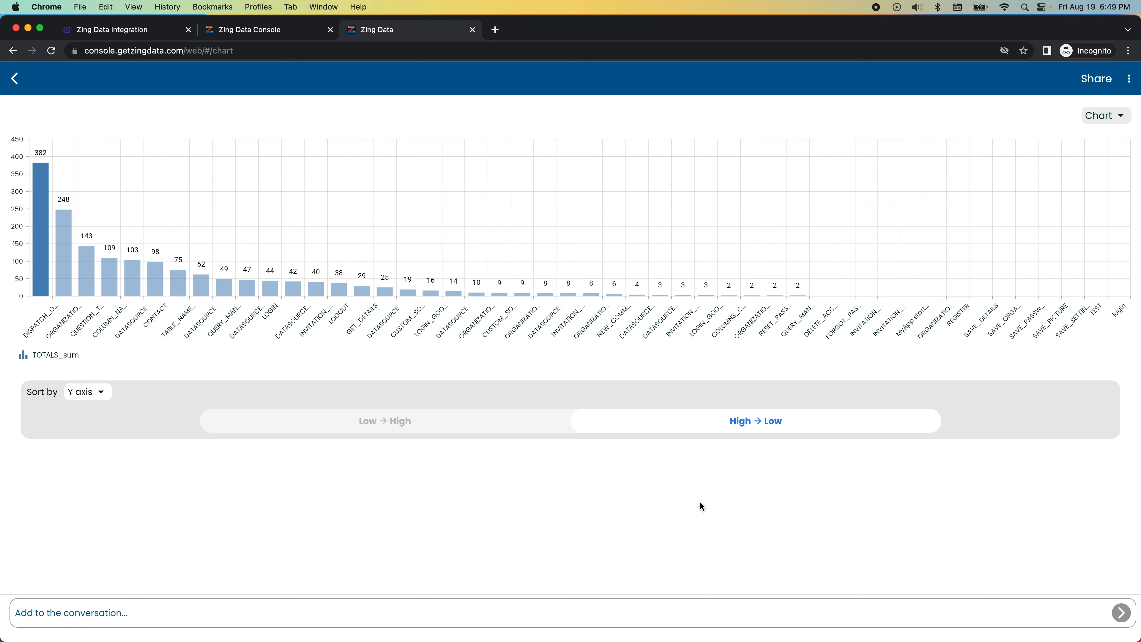
# Step: Start a custom SQL query on the EVENT_TYPE table that selects COUNT(DISPLAY)
pyautogui.click(15, 78)
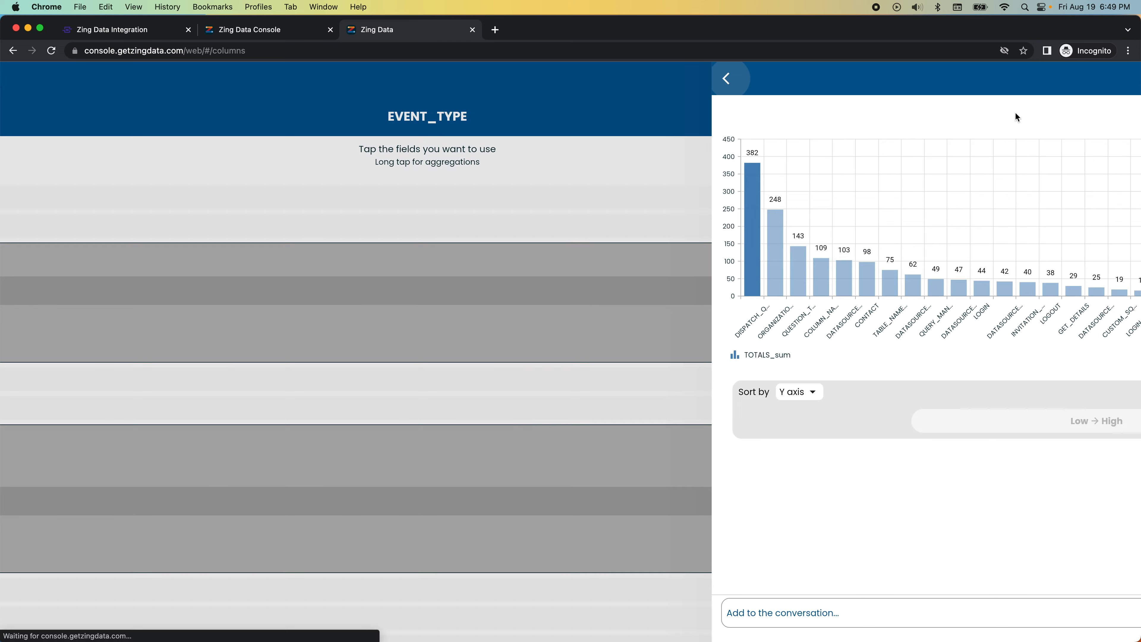
pyautogui.click(1115, 82)
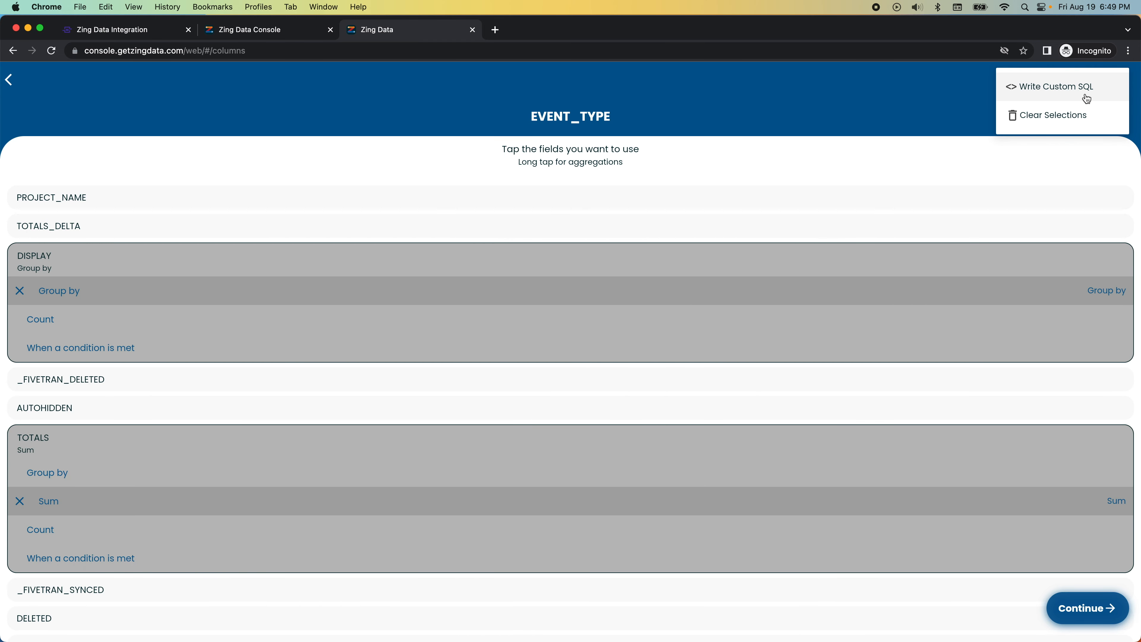
pyautogui.click(962, 123)
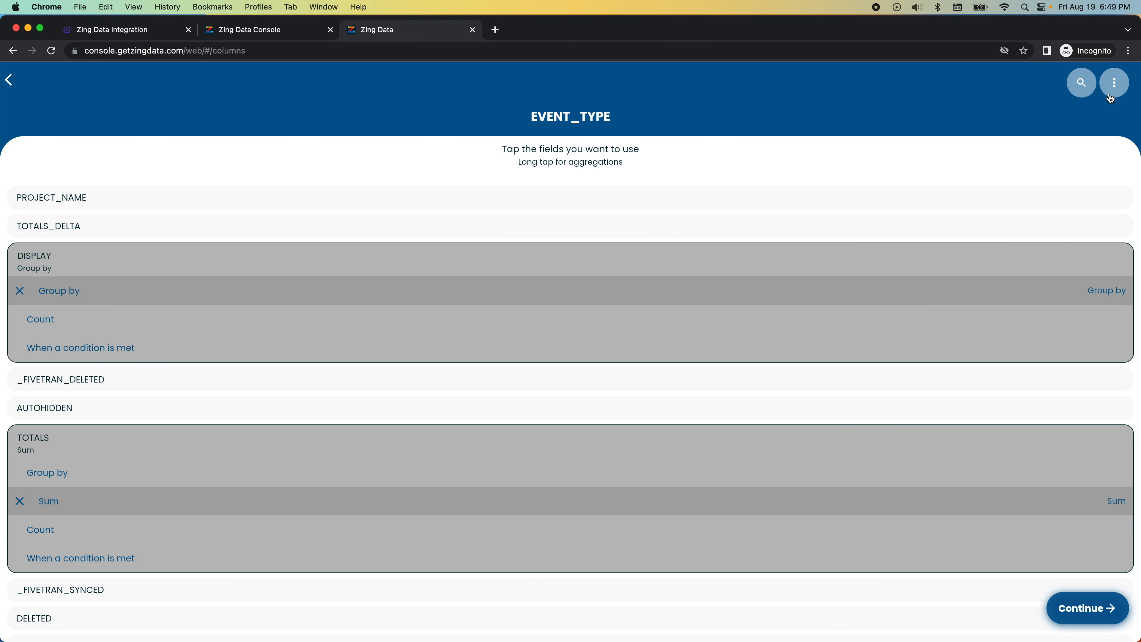
pyautogui.click(1113, 82)
pyautogui.click(1036, 90)
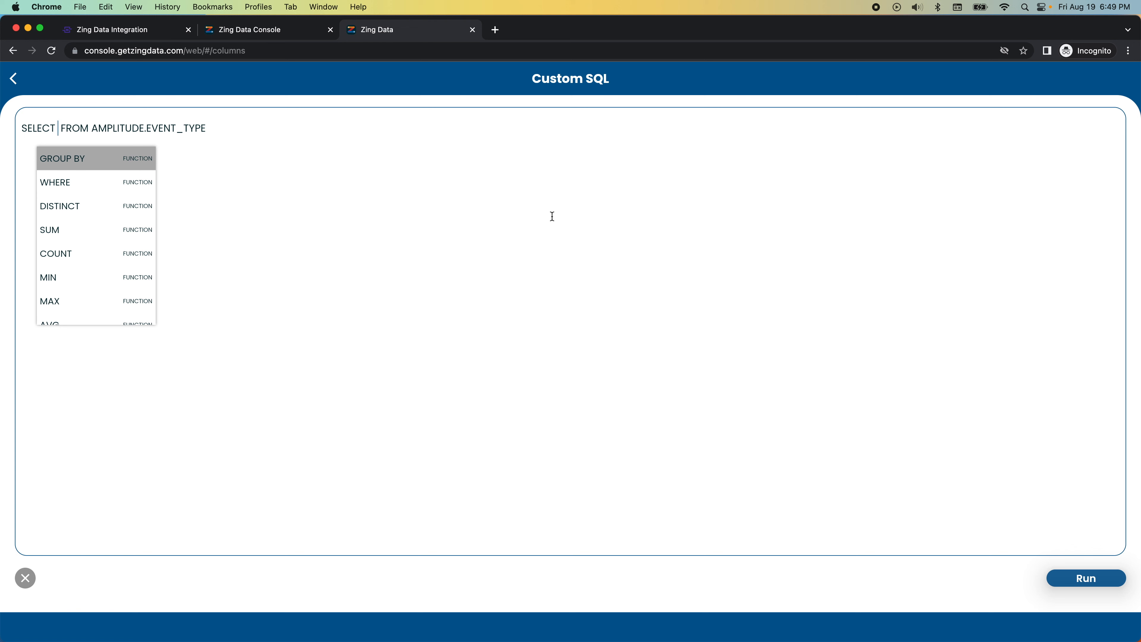
pyautogui.click(72, 251)
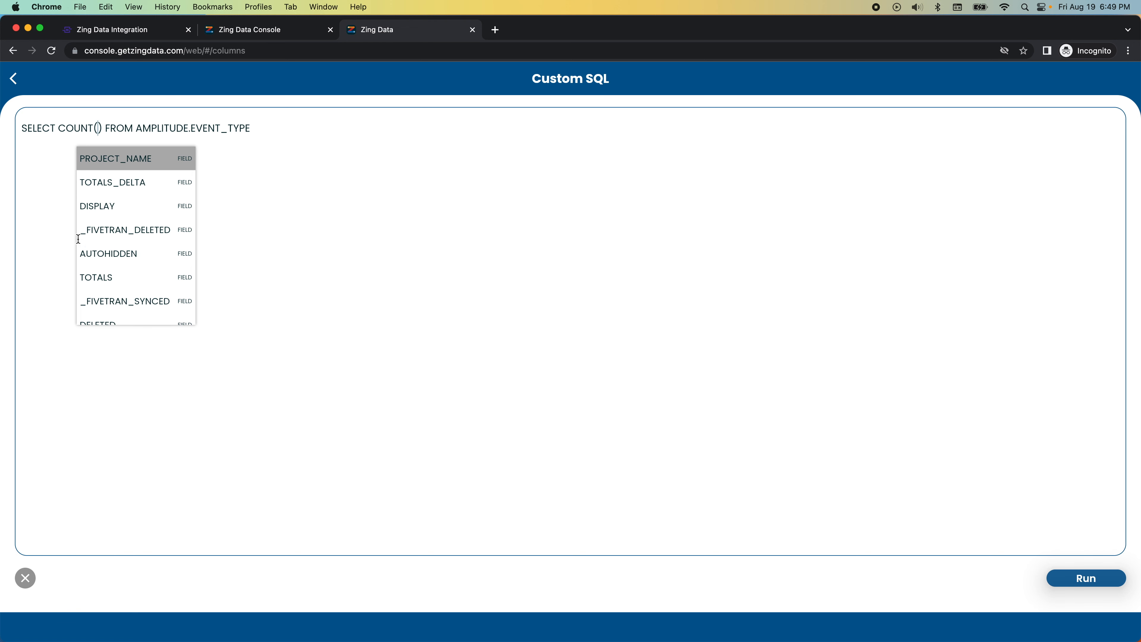
pyautogui.write('dis')
pyautogui.click(135, 158)
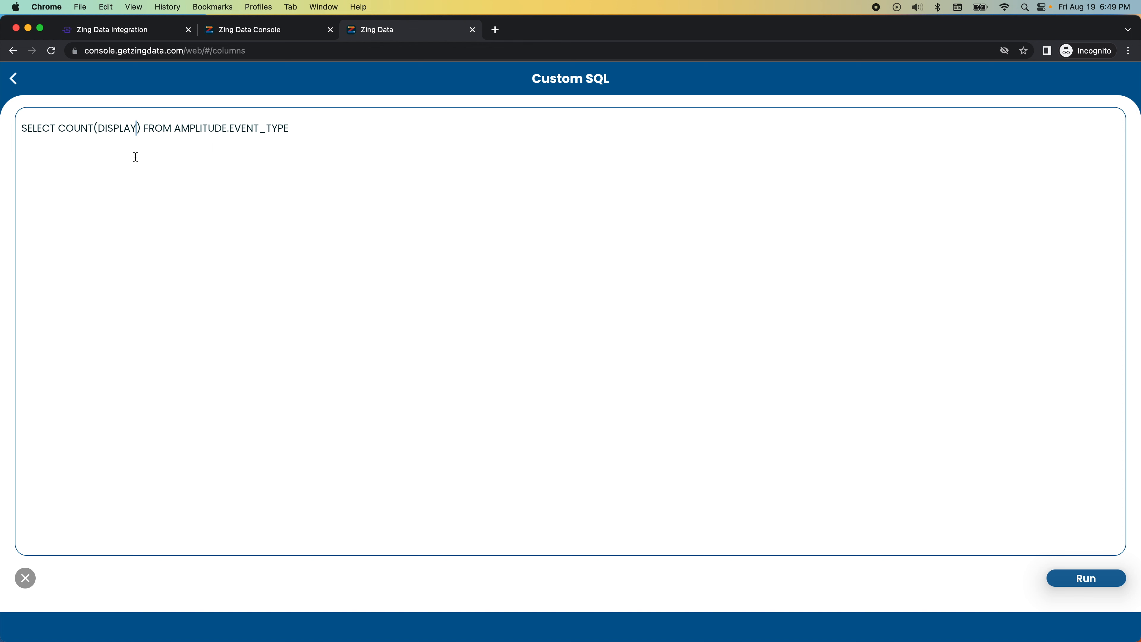
# Step: Change the selected expression to COUNT(DISTINCT(DISPLAY)) and run the query
pyautogui.press('BackSpace')
pyautogui.press('BackSpace')
pyautogui.press('BackSpace')
pyautogui.press('BackSpace')
pyautogui.press('BackSpace')
pyautogui.press('BackSpace')
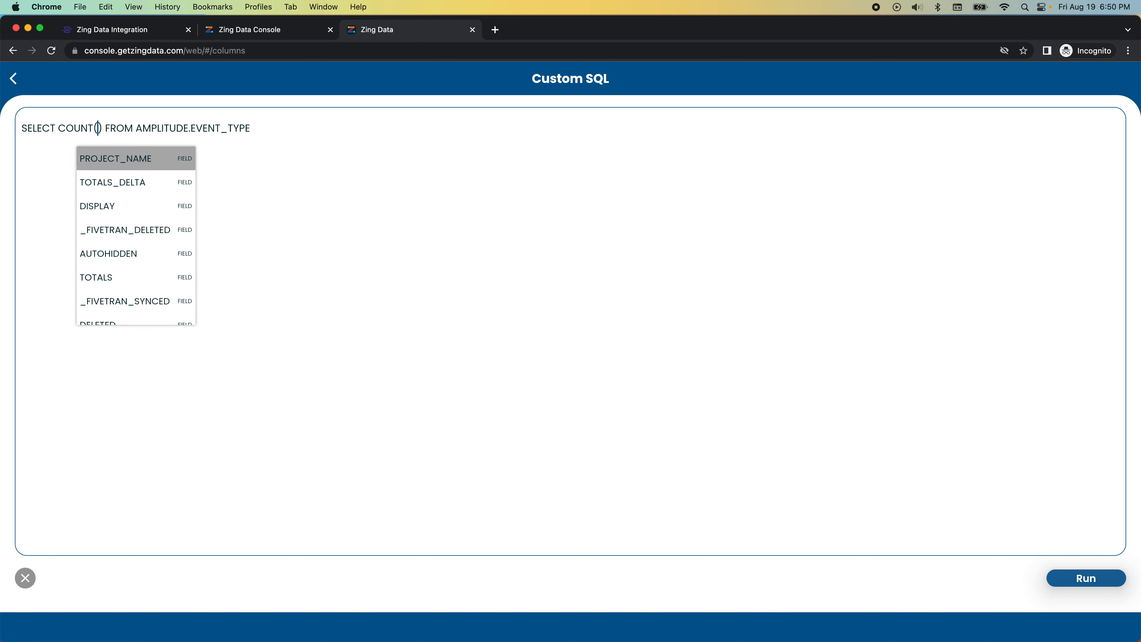
pyautogui.write('ISTINCT(d')
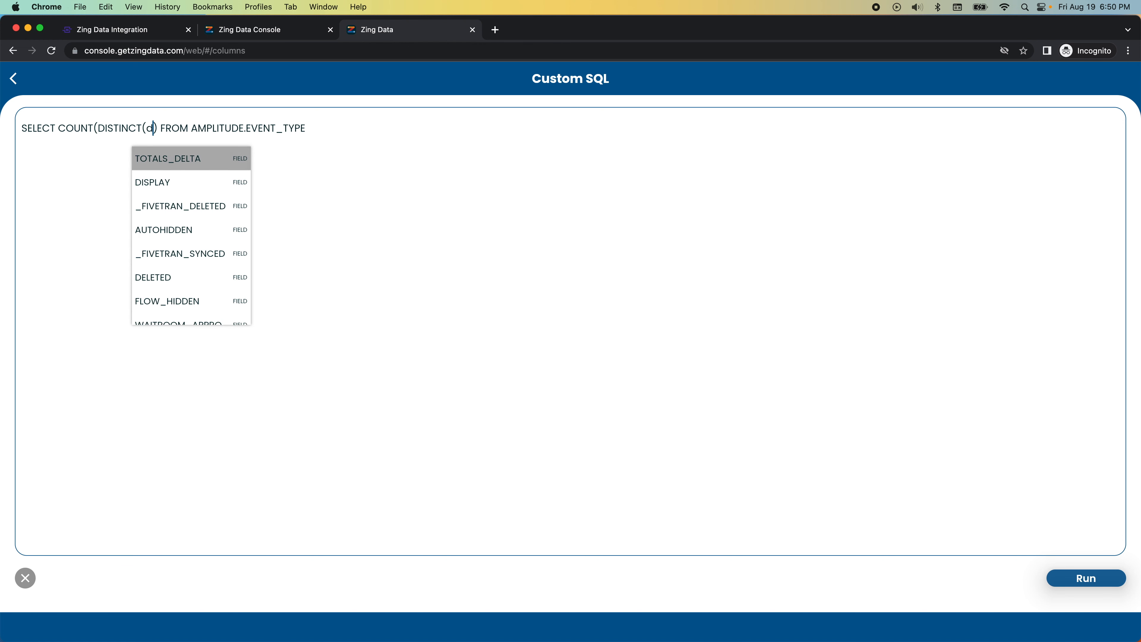
pyautogui.click(180, 182)
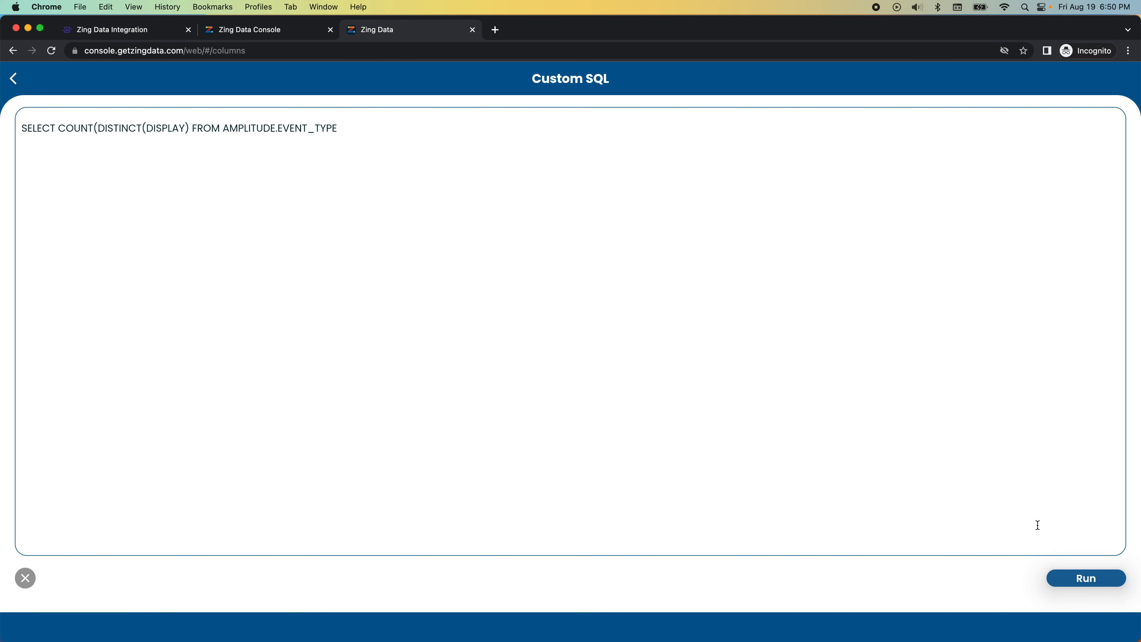
pyautogui.write(')')
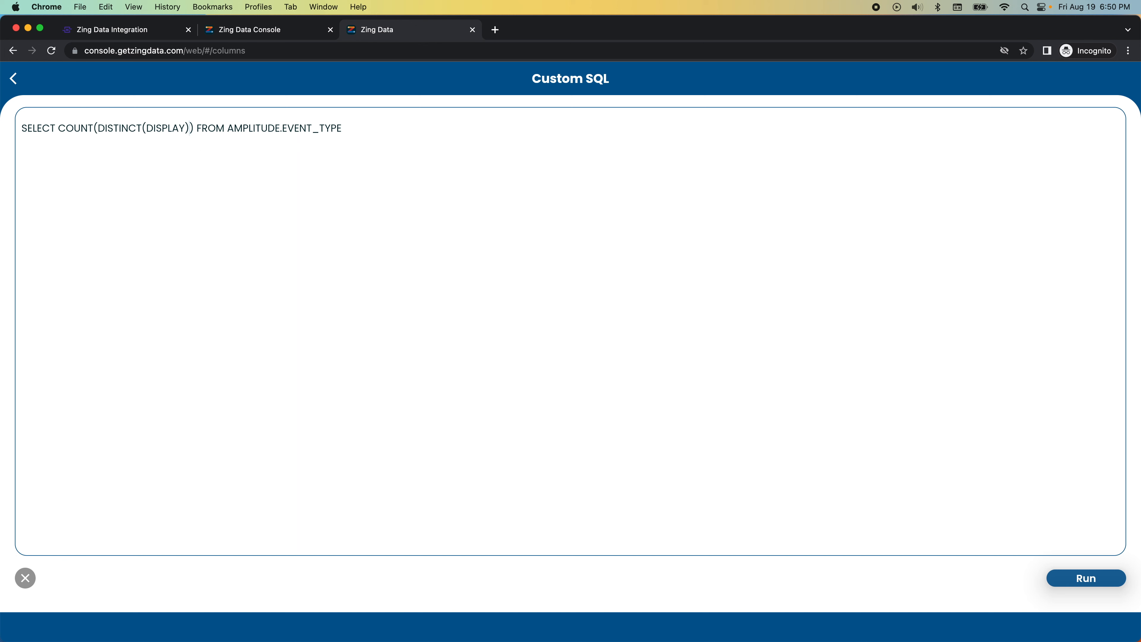
pyautogui.click(1088, 579)
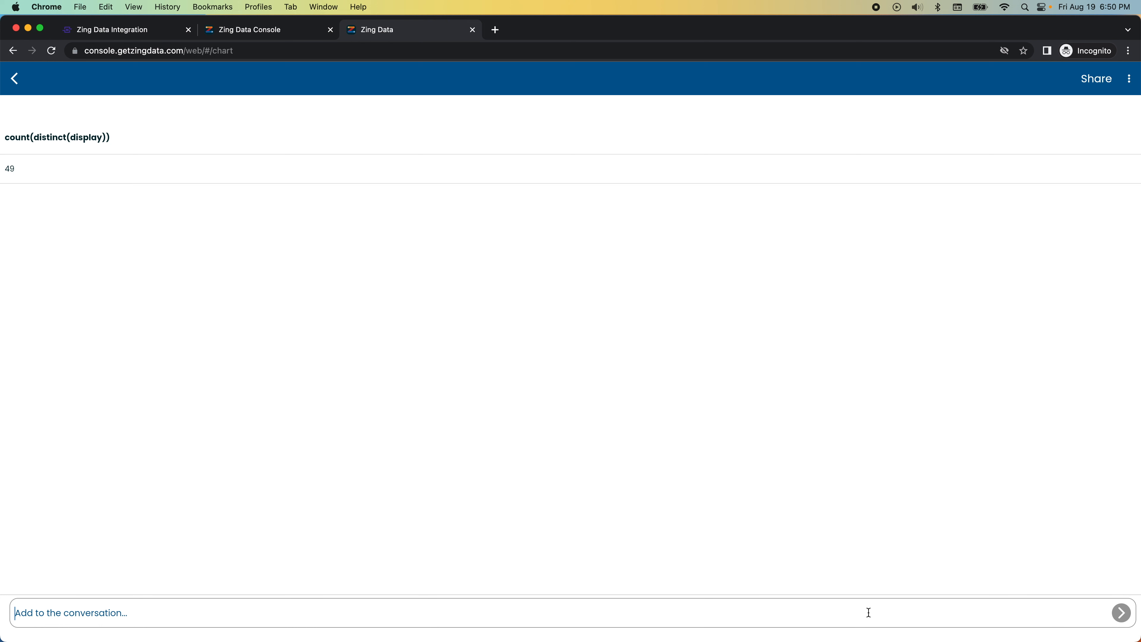
# Step: Write a comment on the query result that mentions the third suggested teammate and reads "lets add events for key step"
pyautogui.write('@')
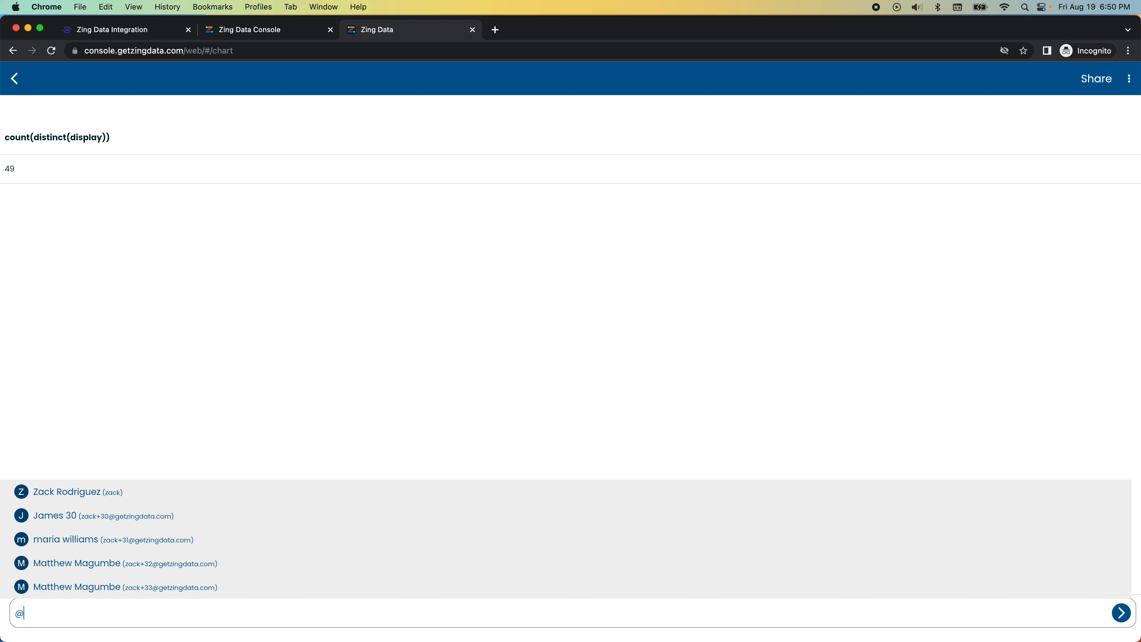
pyautogui.click(101, 535)
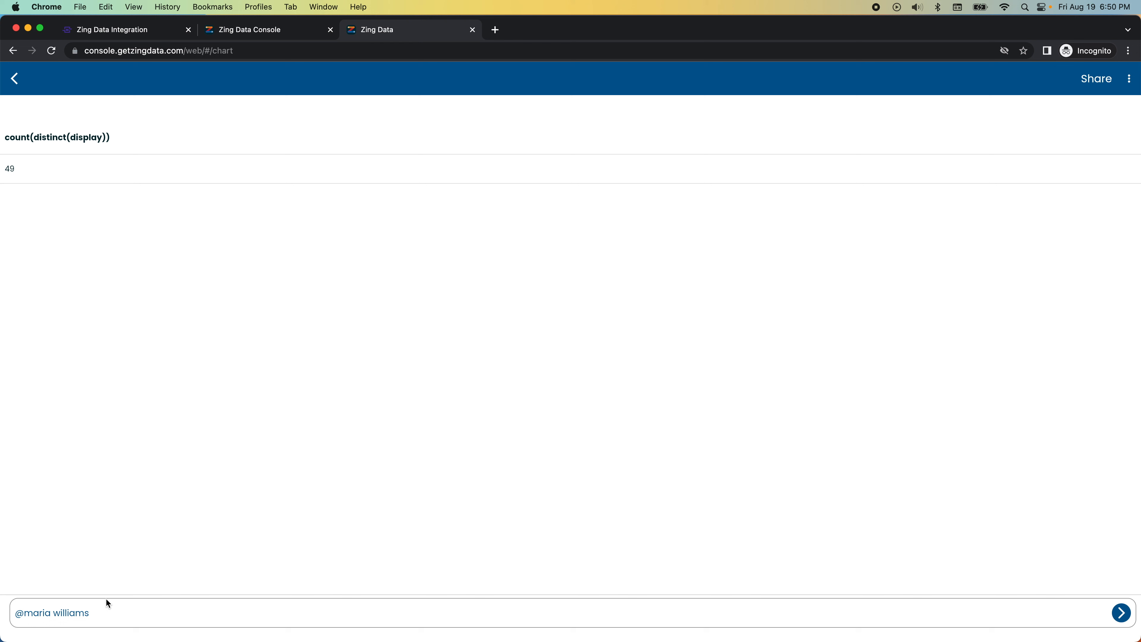
pyautogui.write('lets add events for key step')
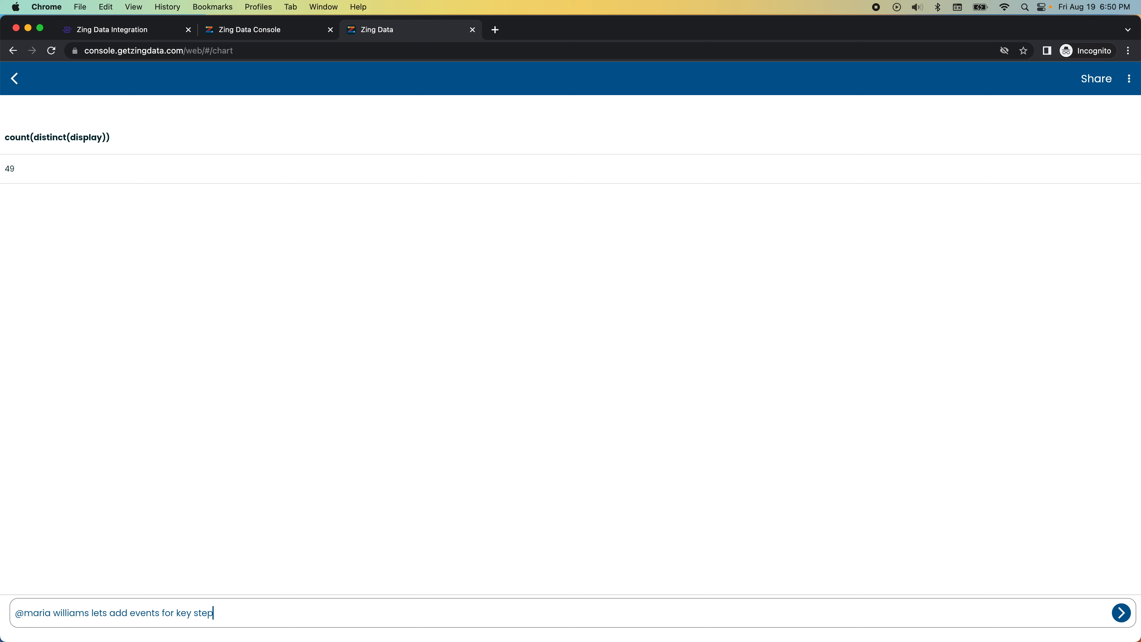